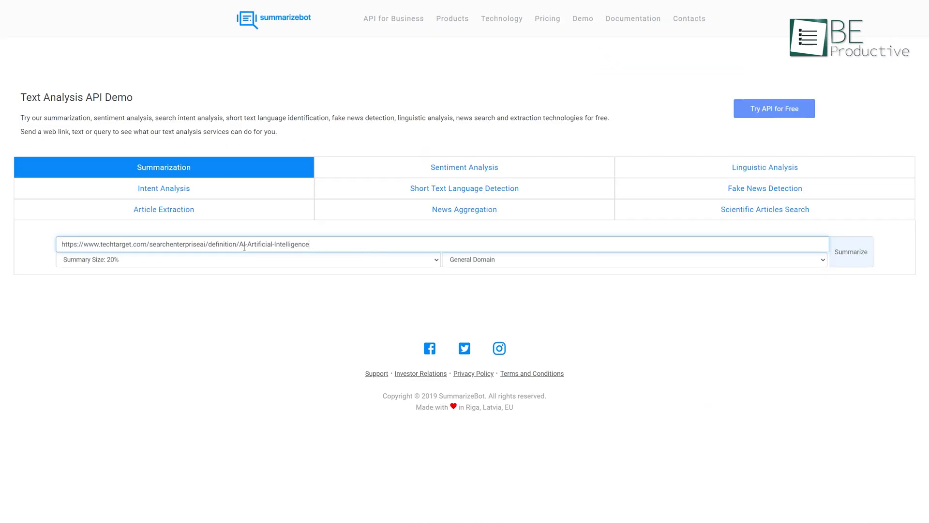
Step: Run SummarizeBot's linguistic analysis and article extraction on the TechTarget AI article link
key("Return")
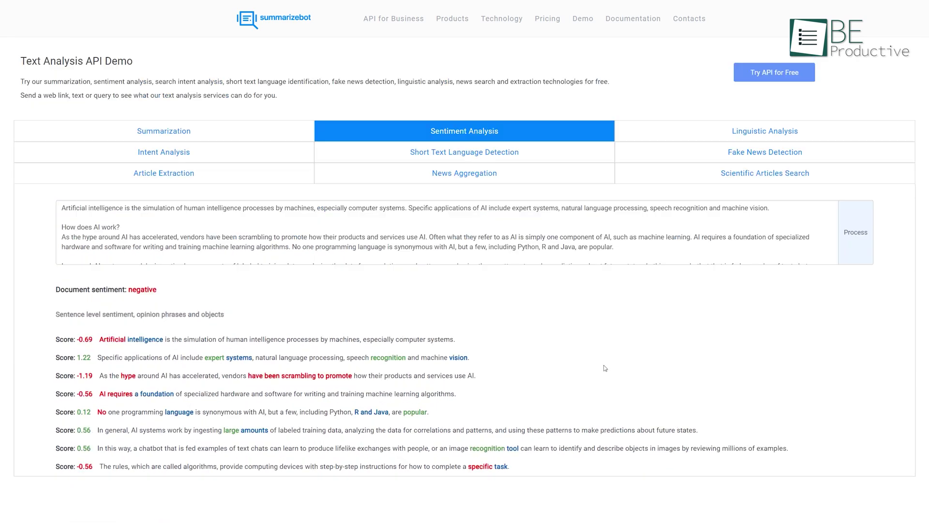
left_click(707, 140)
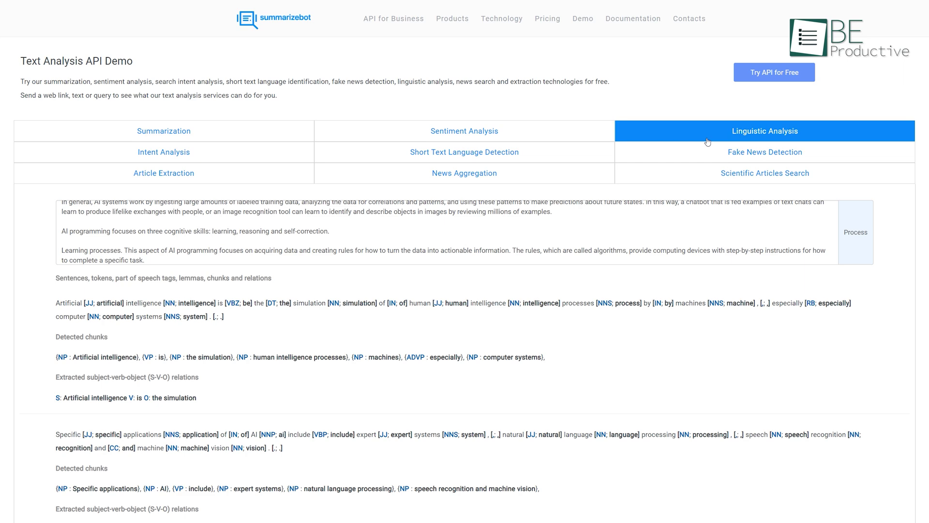
left_click(235, 217)
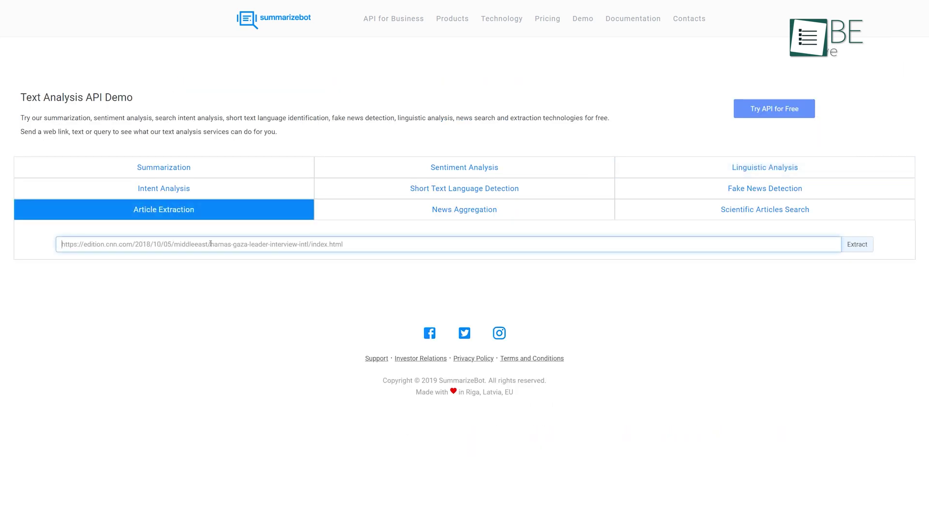
left_click(849, 242)
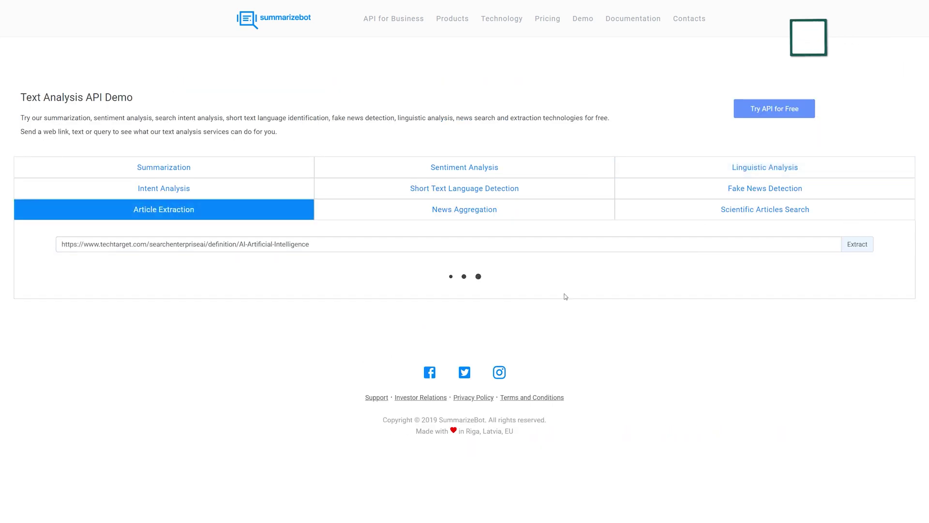
scroll(514, 304, "down", 5)
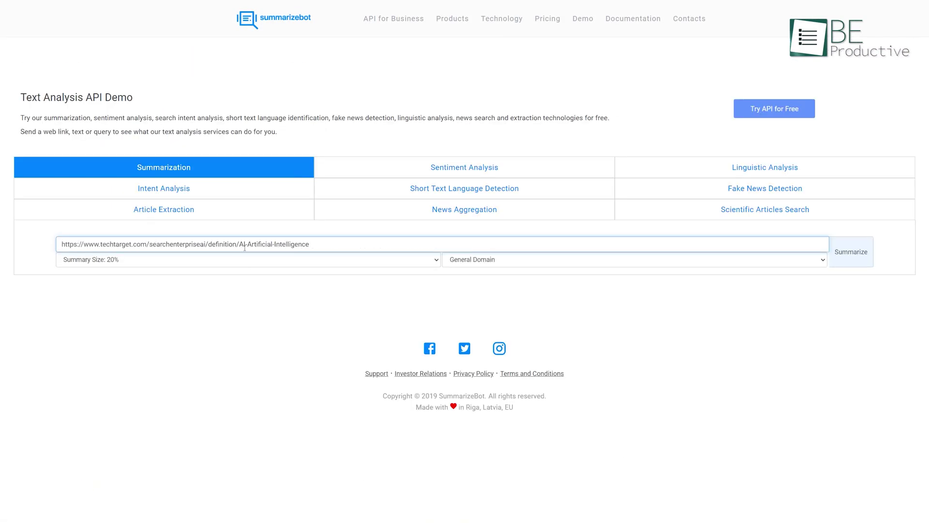
Step: Summarize the article, categorize its keywords by intent, and preview Save Your Results
left_click(858, 258)
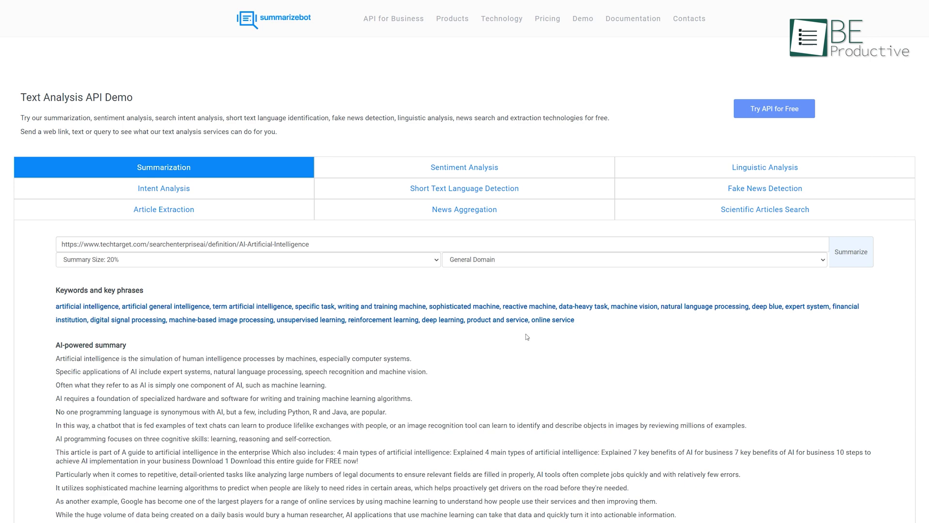
left_click(180, 188)
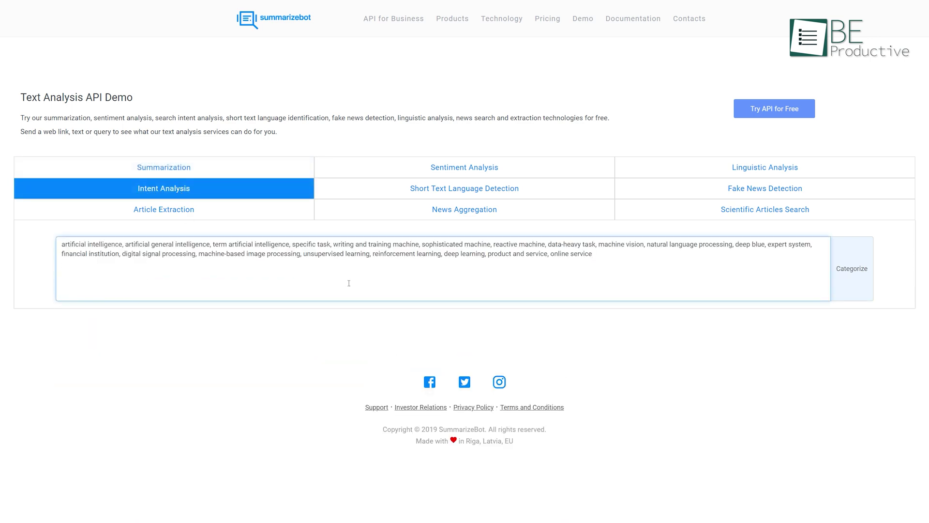
left_click(851, 268)
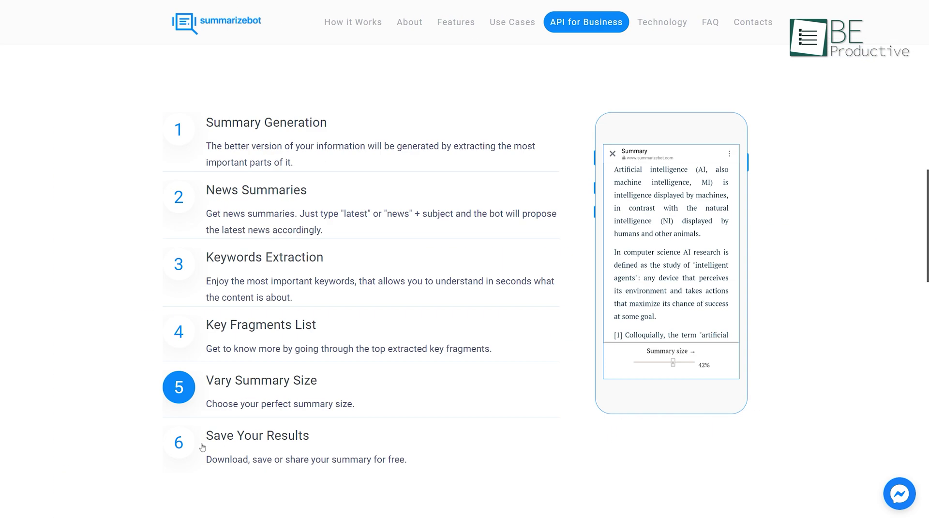
left_click(185, 447)
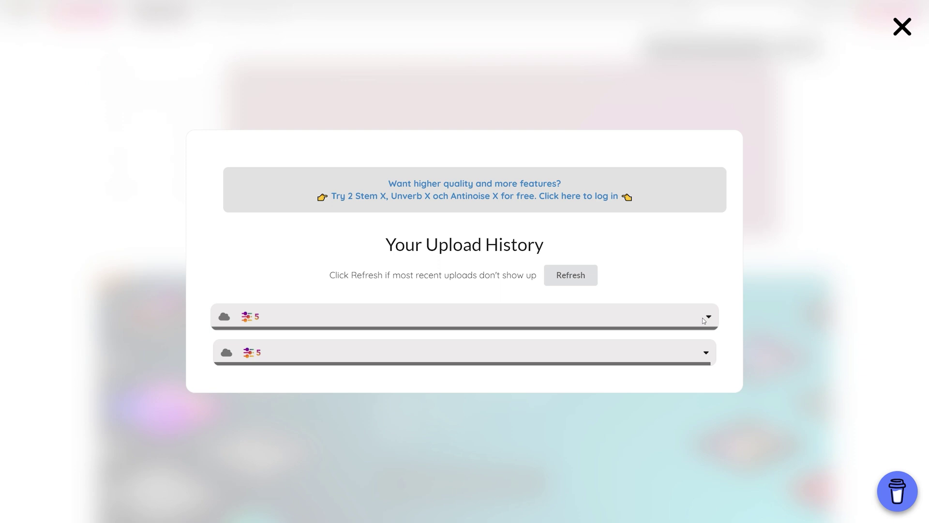
Step: Expand both past uploads to see their five stems, then close Upload History
left_click(703, 318)
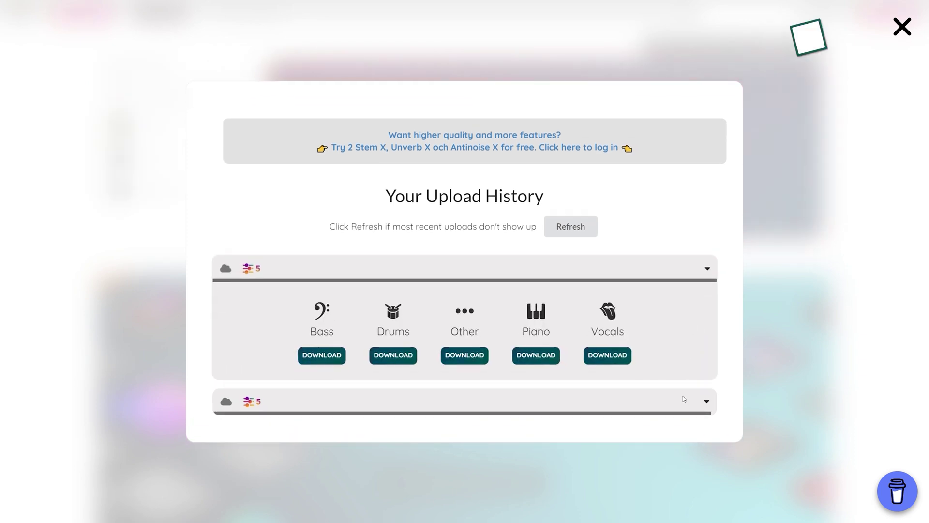
left_click(687, 401)
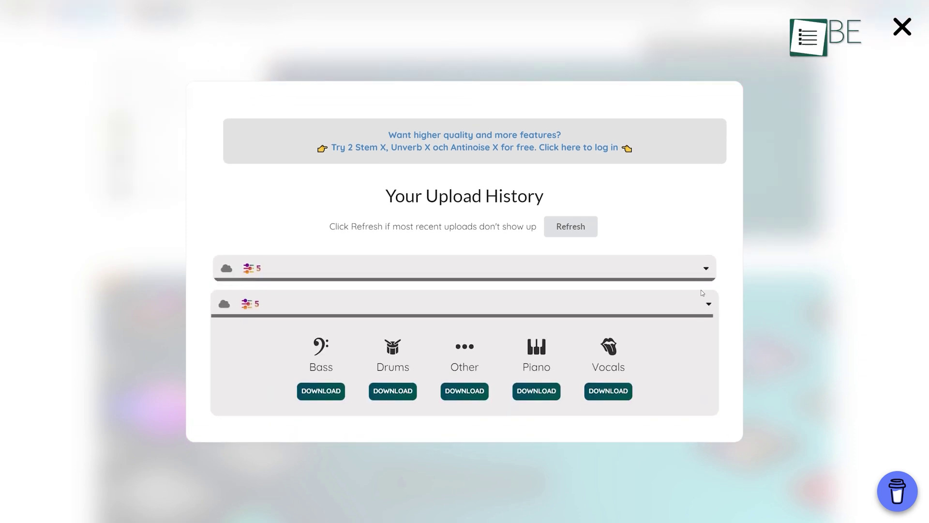
left_click(77, 99)
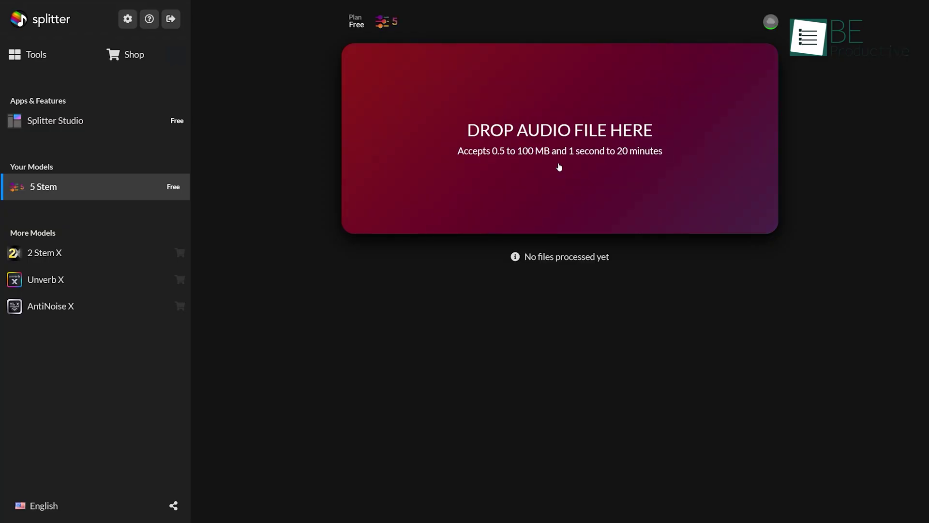
Step: Split 'Aioli - Andrew Langdon.mp3' into stems, speed up playback, and download all stems
left_click(559, 167)
left_click(287, 186)
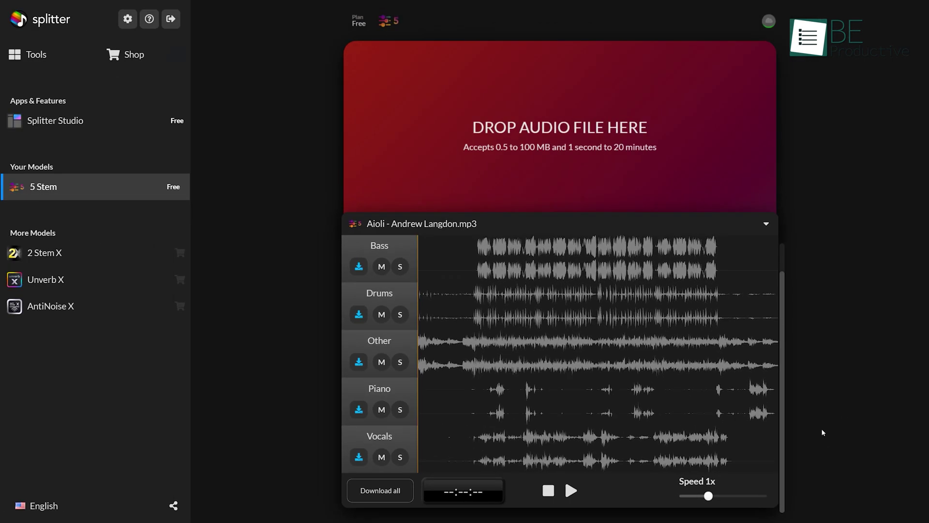
left_click_drag(707, 496, 741, 502)
left_click(358, 491)
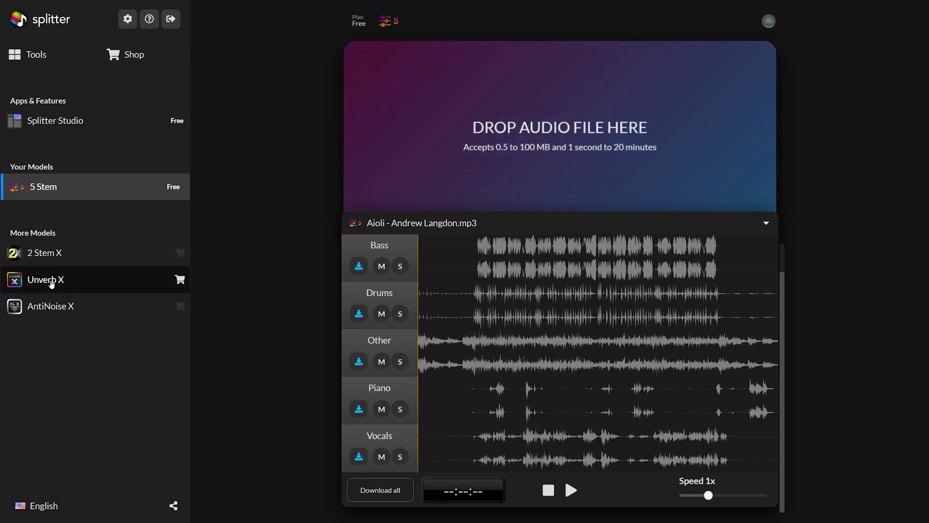
Step: Browse the Unverb X, AntiNoise X and 2 Stem X model pages
left_click(51, 284)
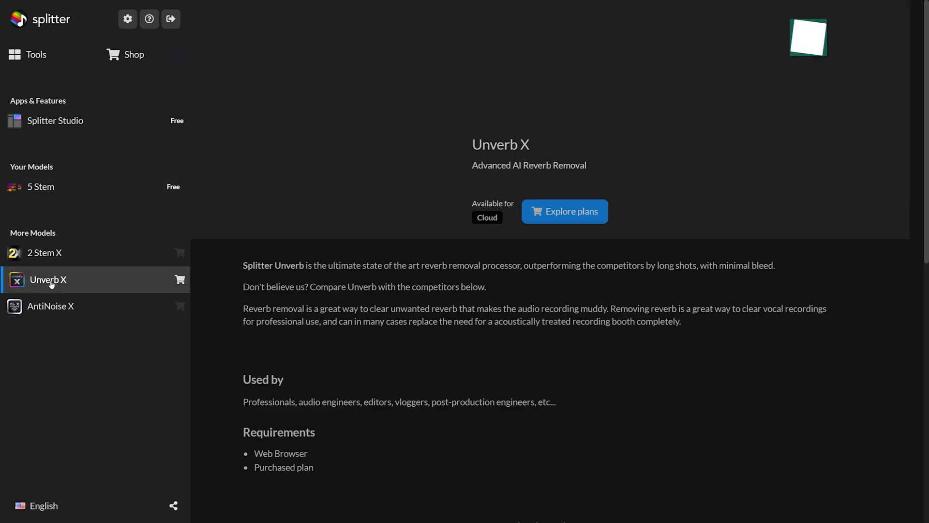
left_click(66, 301)
left_click(71, 253)
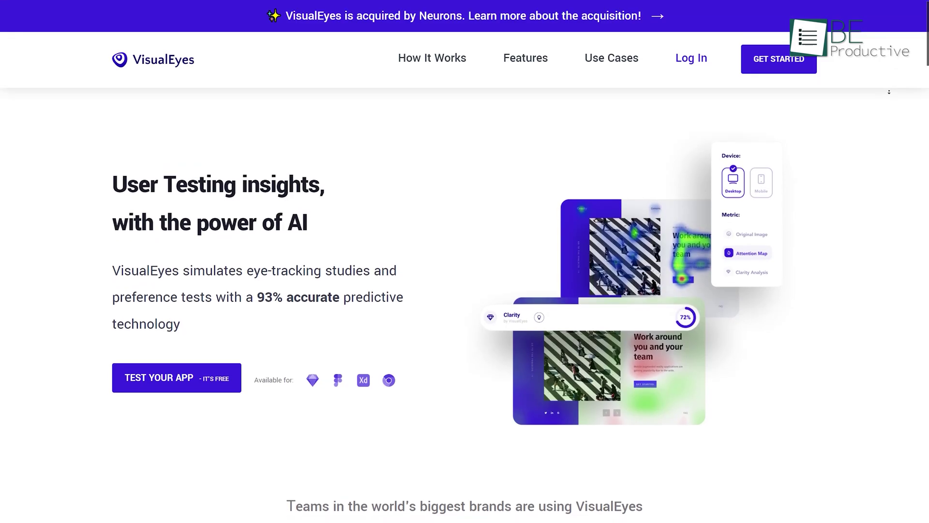
Step: Review the Wix page's areas of interest without the heatmap, then its 79% clarity recommendation
scroll(465, 290, "down", 1)
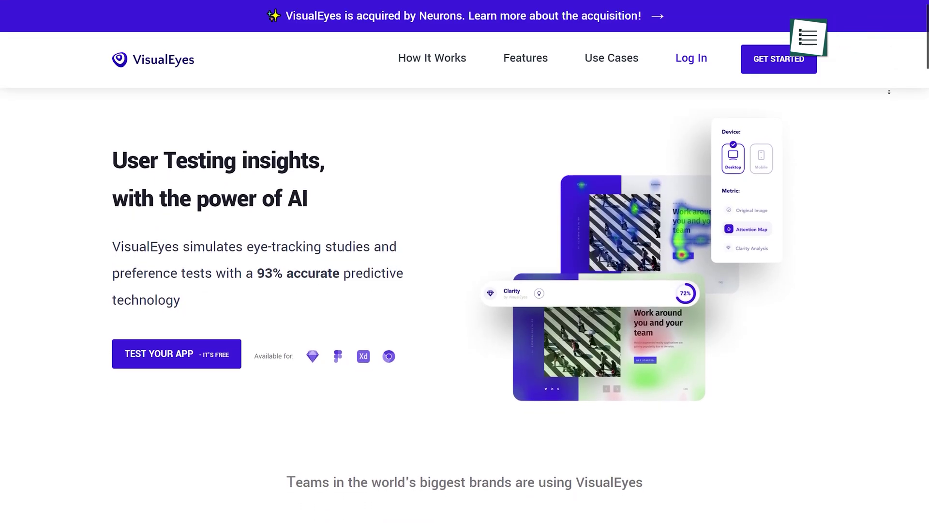
scroll(464, 290, "down", 1)
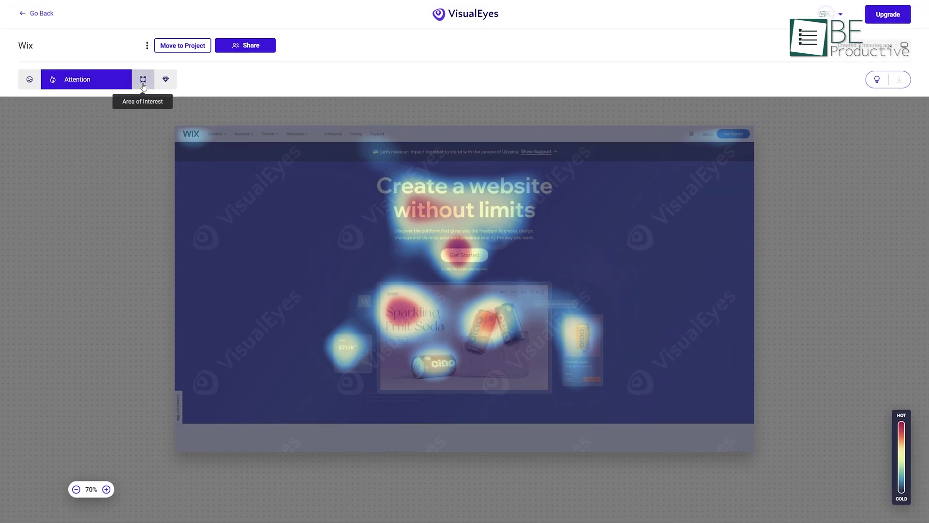
left_click(143, 86)
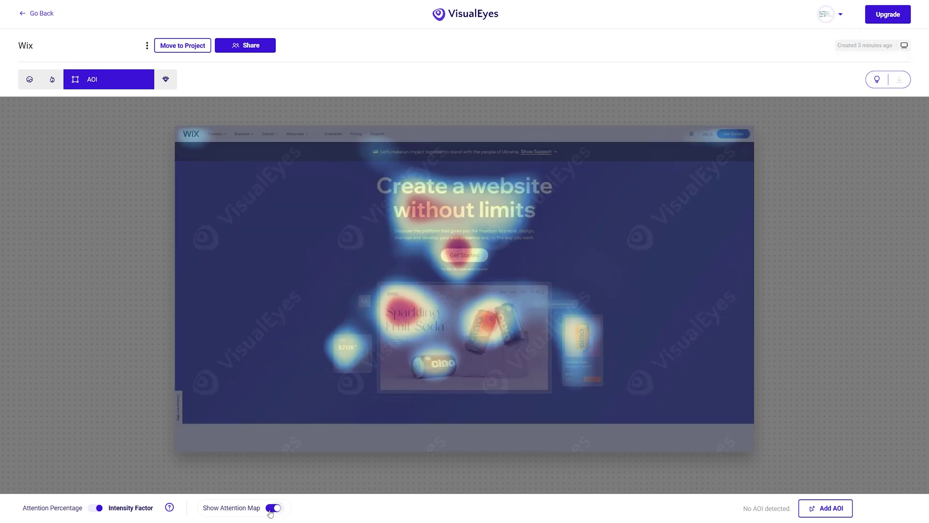
left_click(274, 508)
left_click(161, 88)
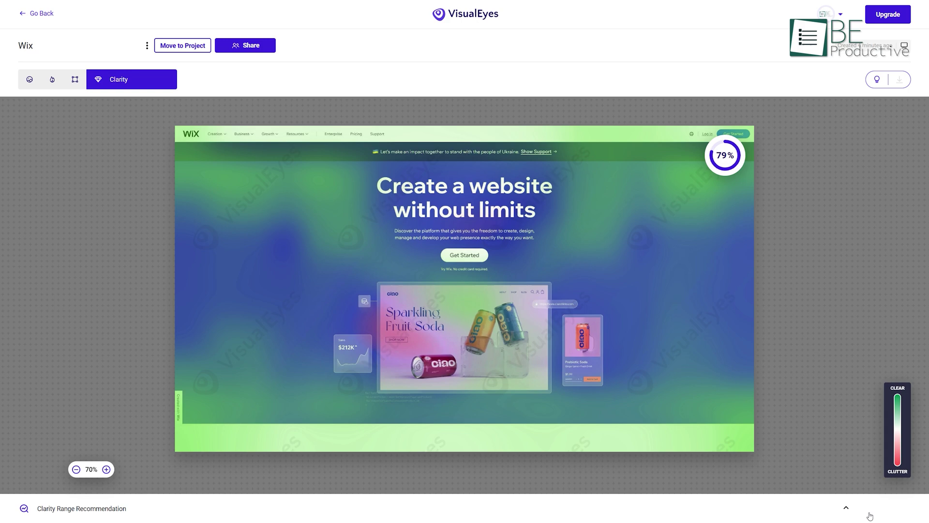
left_click(854, 508)
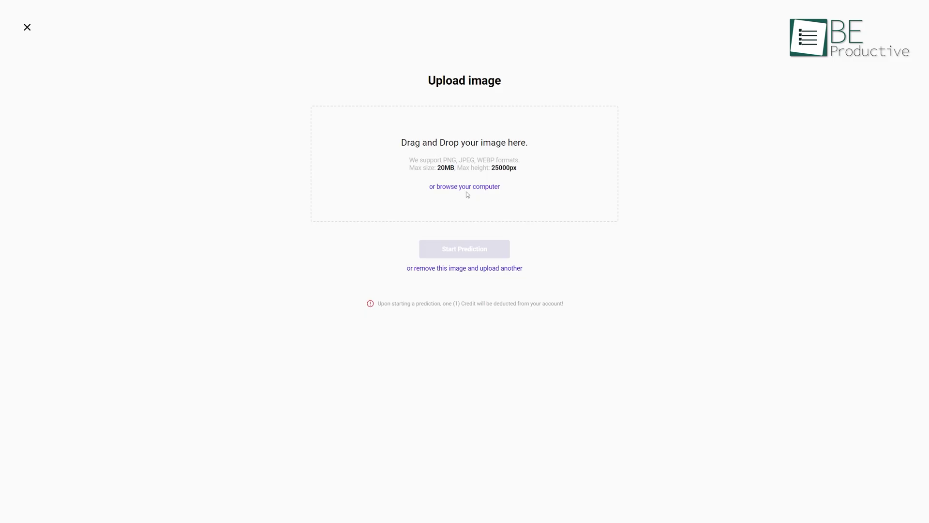
Step: Upload the Wix screenshot, run the attention prediction, and hide the heatmap overlay
left_click(467, 186)
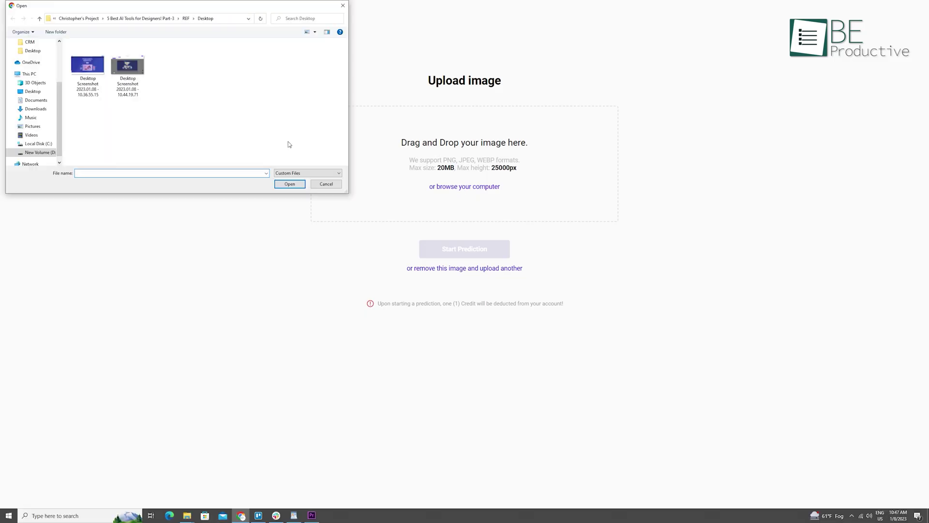
left_click(90, 74)
left_click(290, 180)
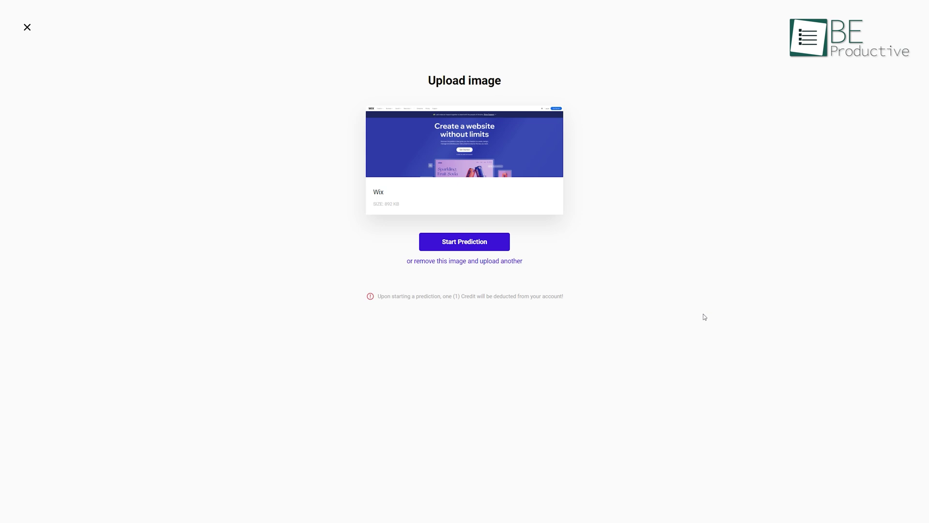
left_click(443, 246)
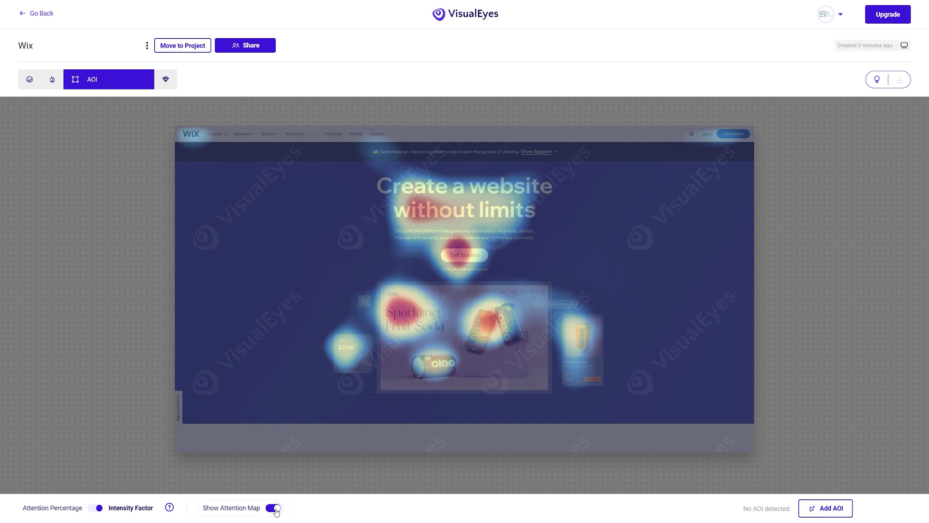
left_click(274, 508)
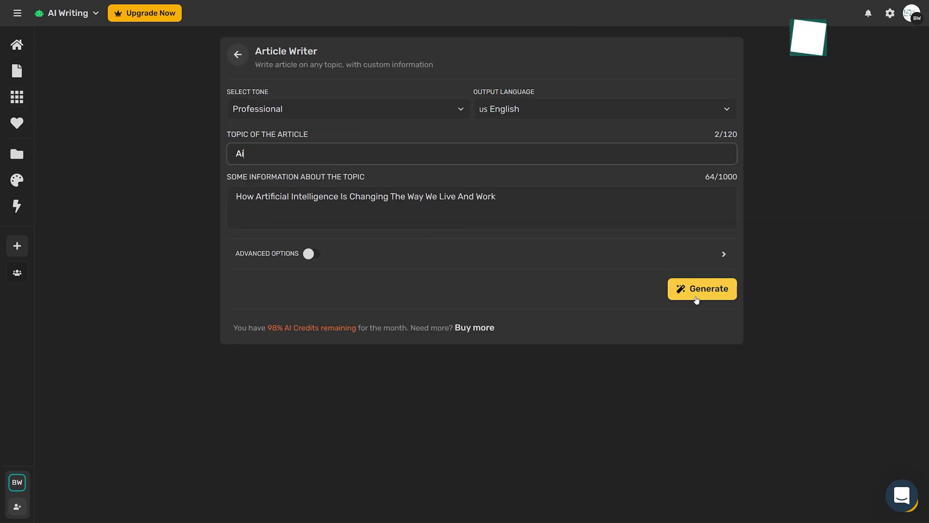
Step: Generate the professional-toned AI article from the filled-in Article Writer
left_click(695, 299)
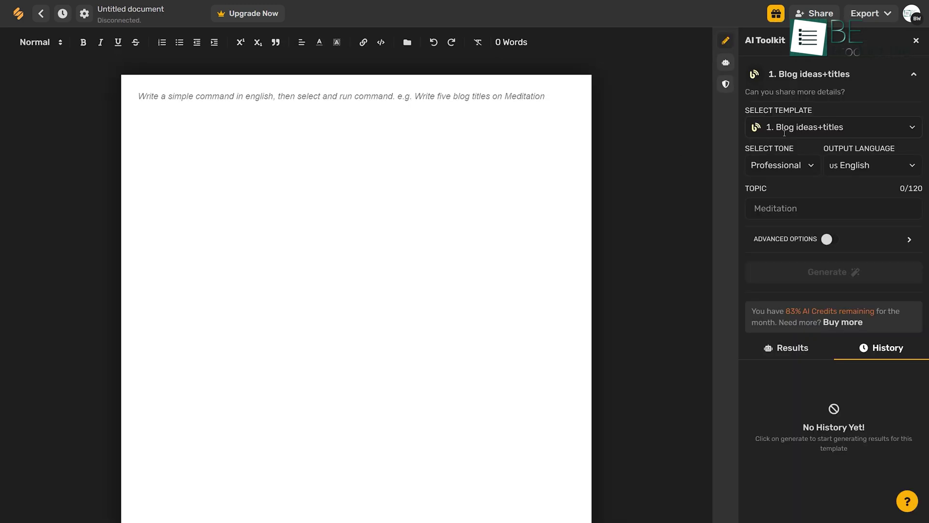
Step: Choose the Blog Introduction template with US English as the output language
left_click(785, 132)
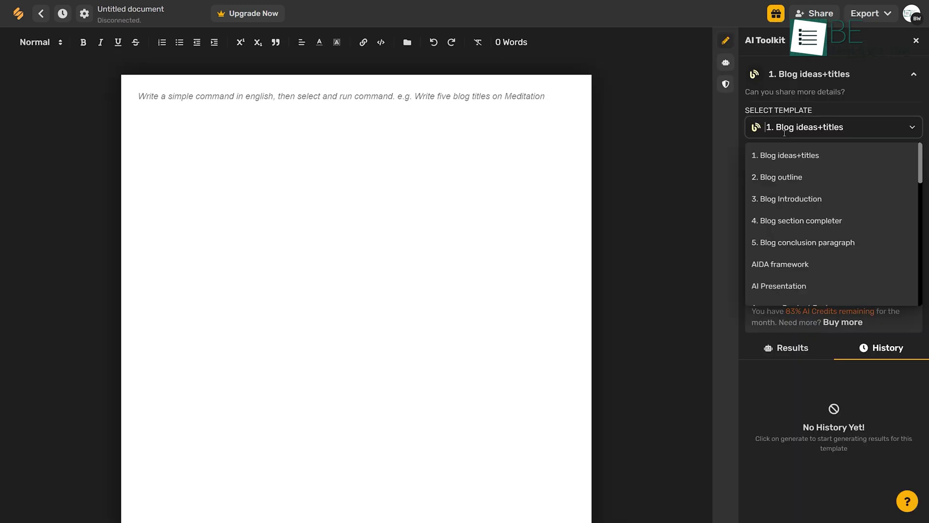
left_click(794, 198)
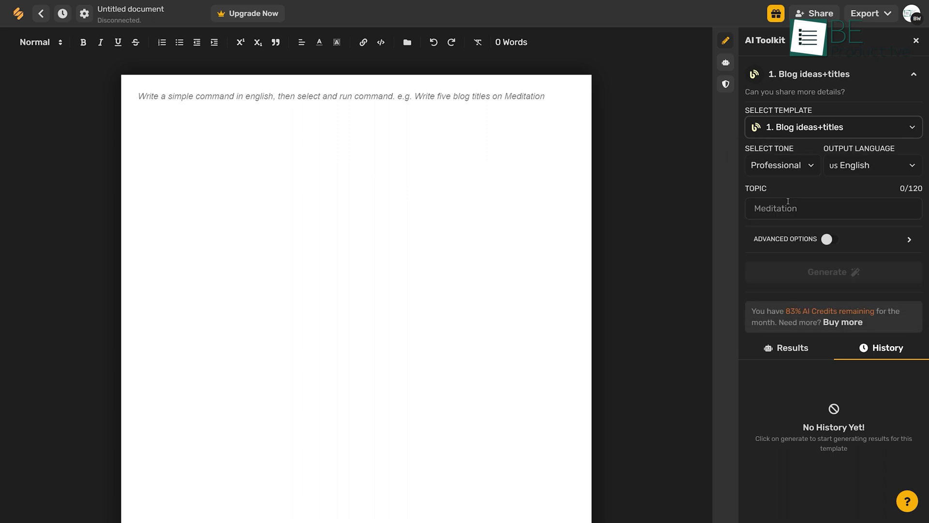
left_click(862, 172)
left_click(860, 192)
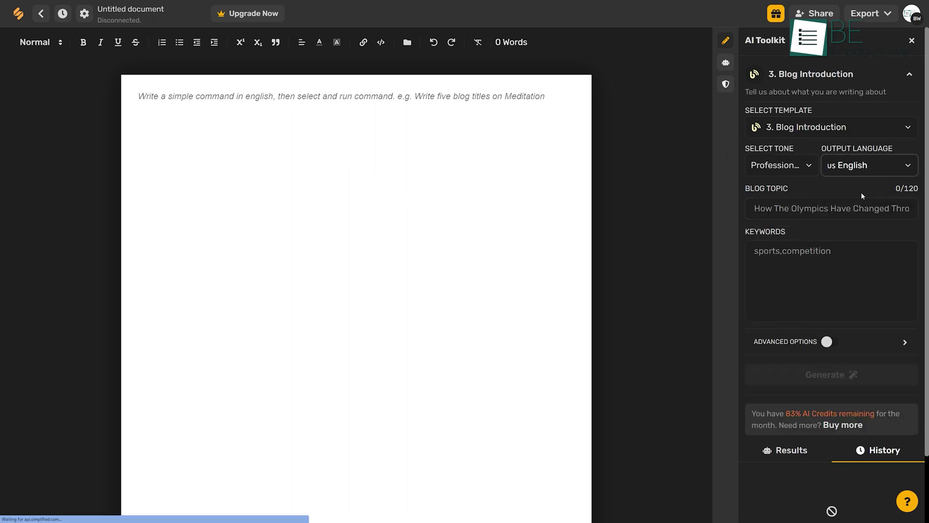